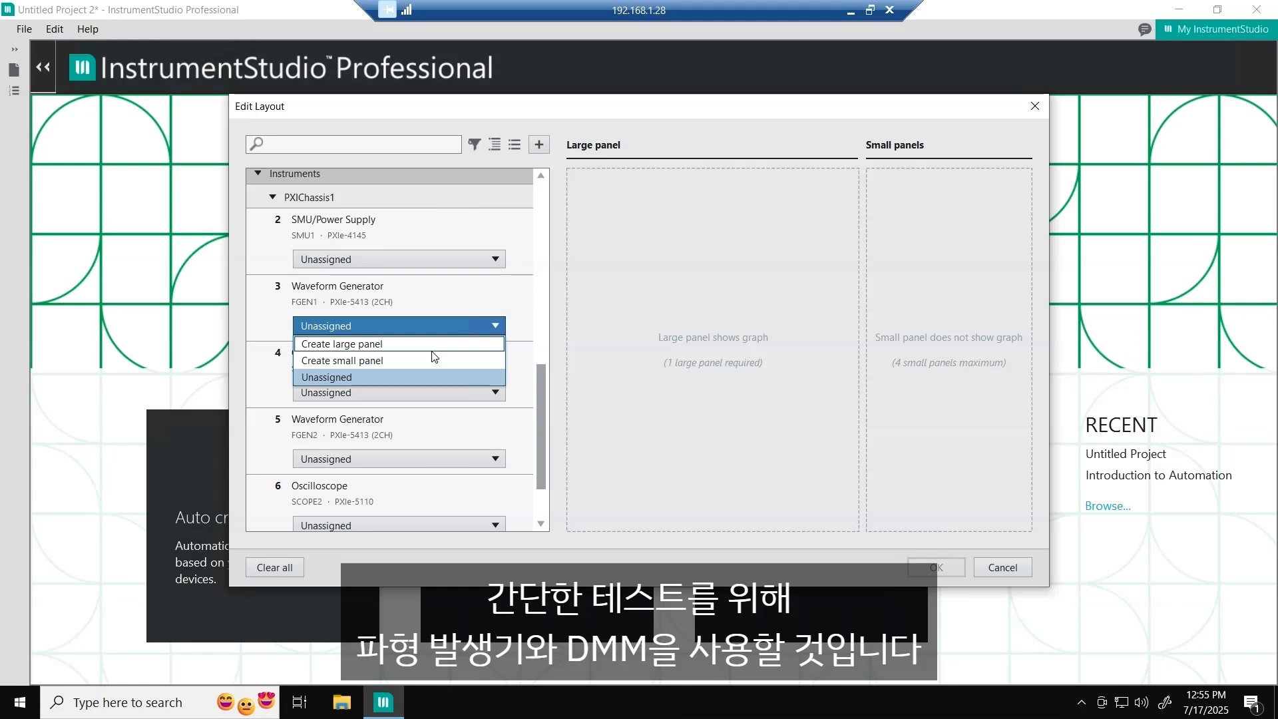
- Create a layout with the FGEN1 waveform generator as a large panel and the PXIe-4081 digital multimeter as a small panel
left_click(431, 350)
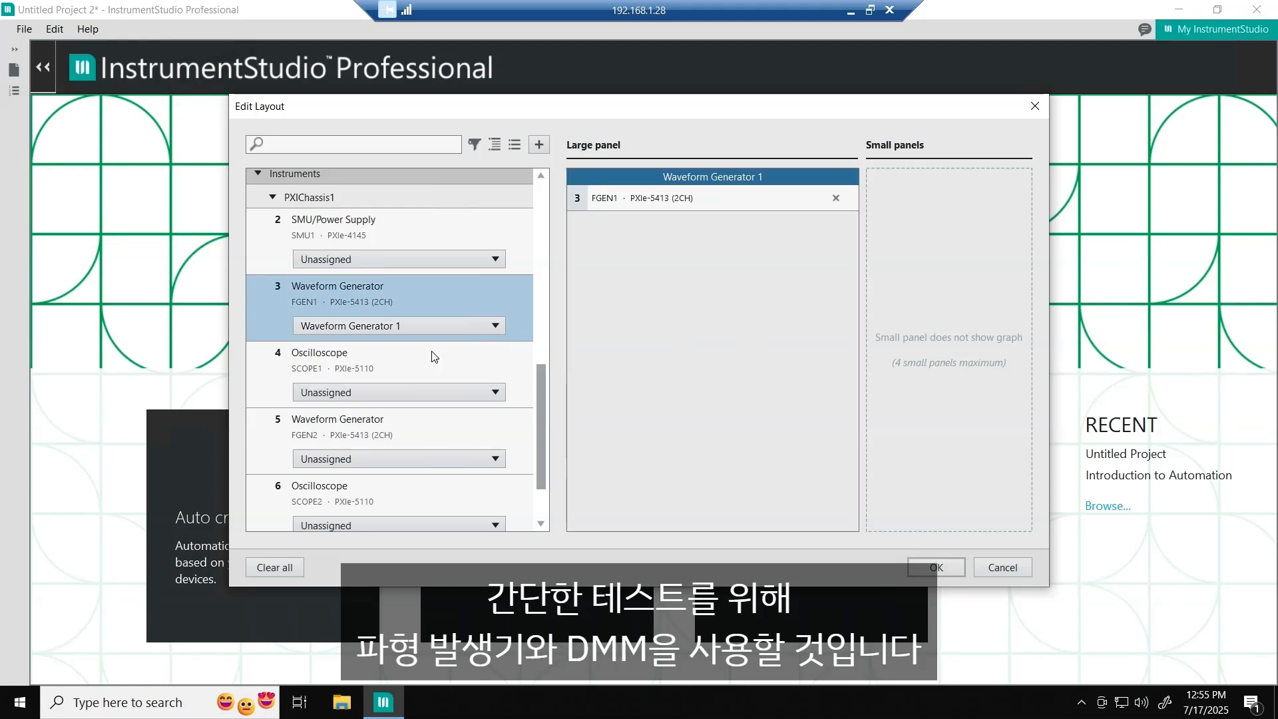
left_click(447, 519)
left_click(398, 551)
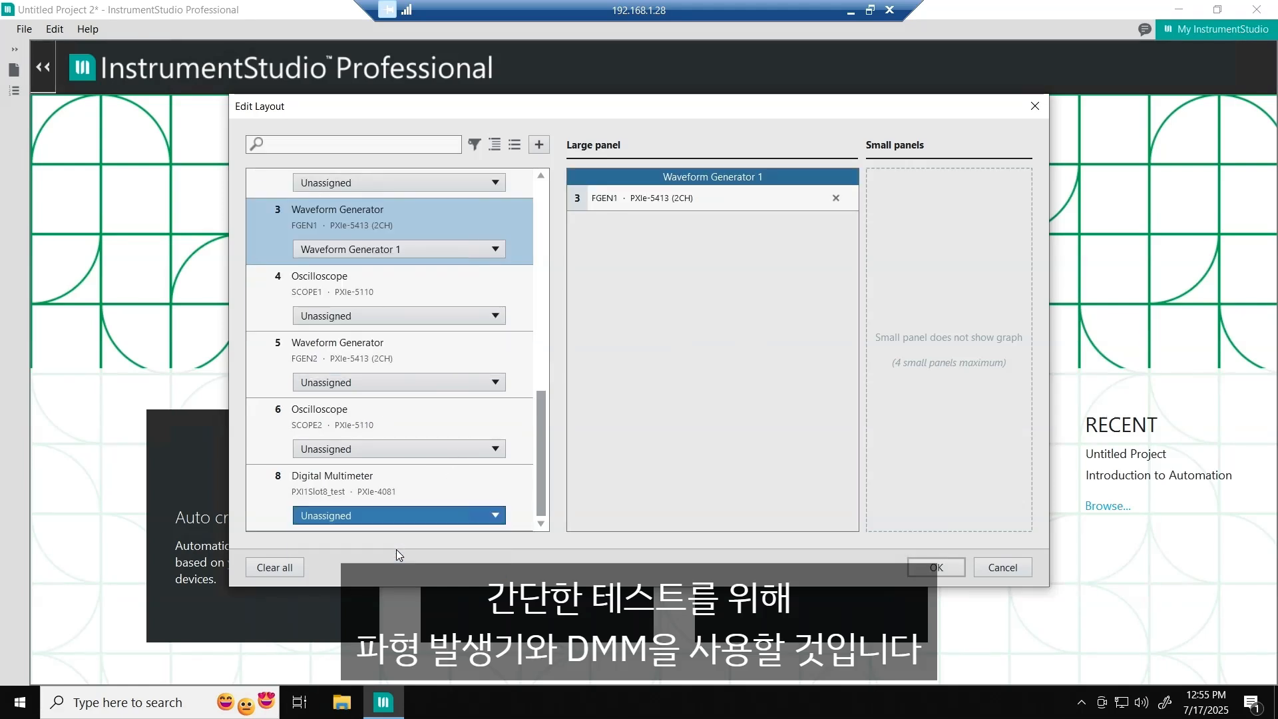
left_click(936, 567)
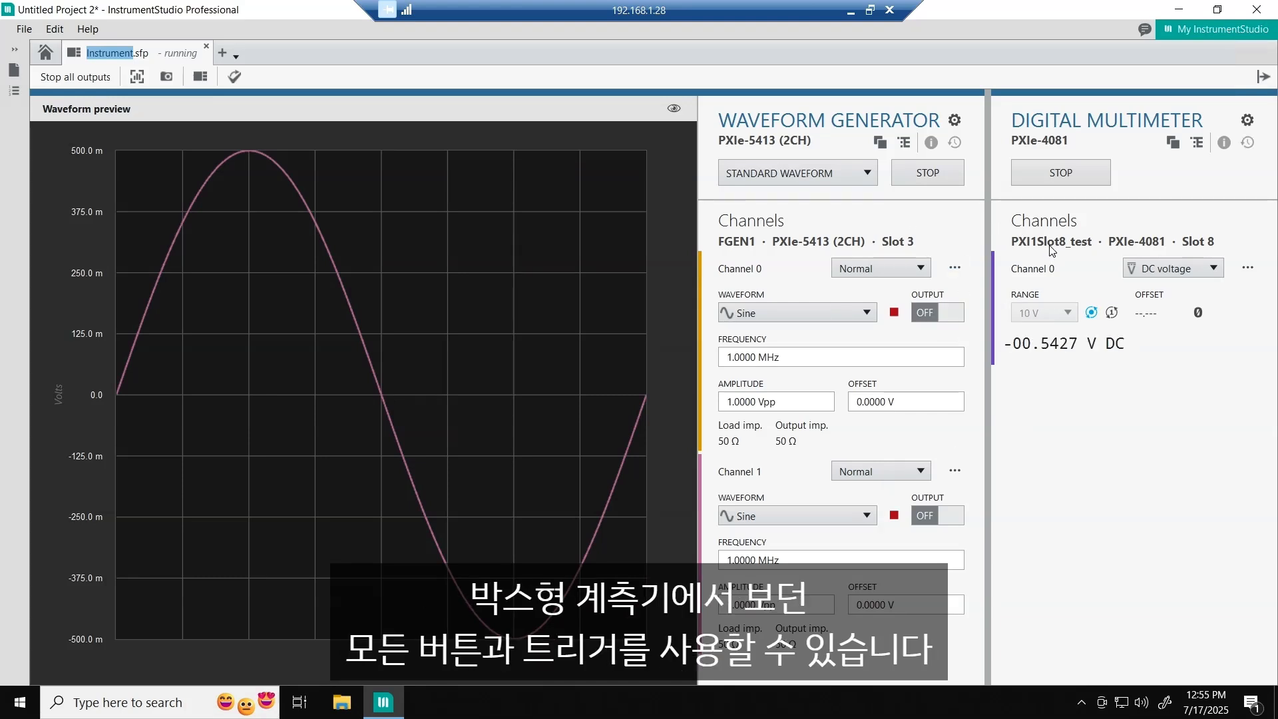
- Choose Continuity as the digital multimeter's Channel 0 measurement type
left_click(1205, 271)
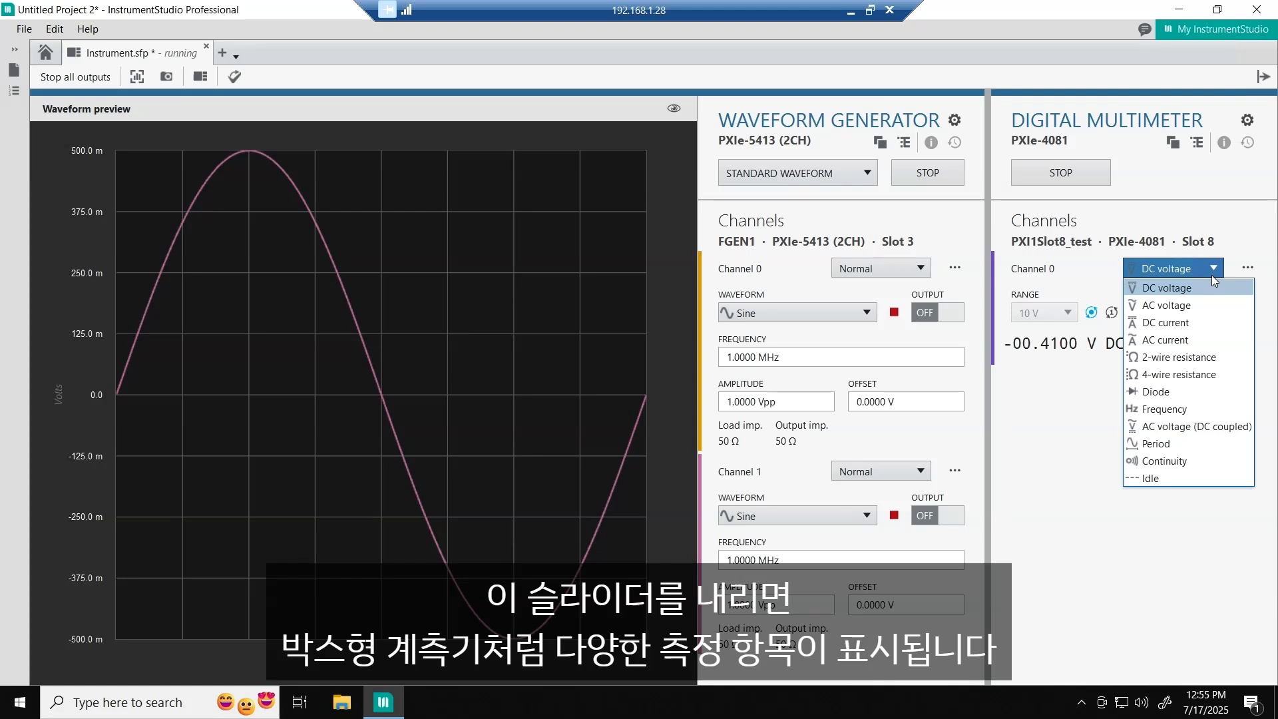
left_click(1188, 464)
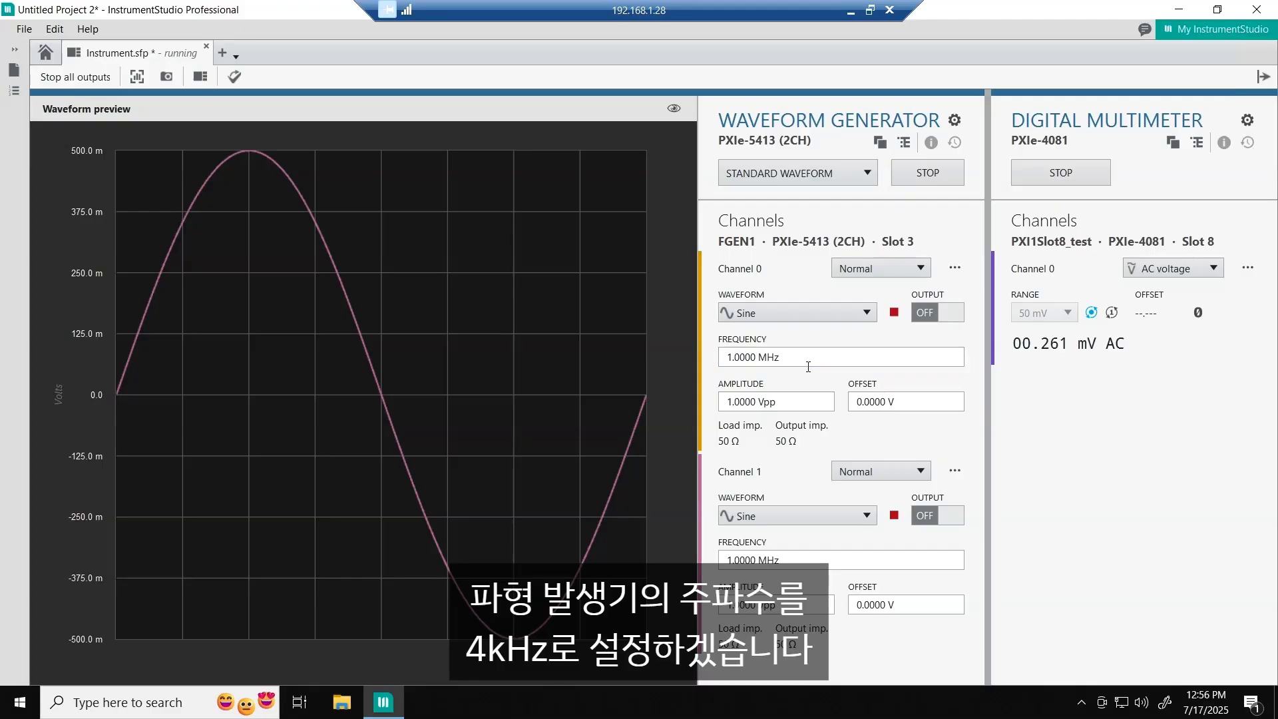
- Set the waveform generator's Channel 0 frequency to 4 kHz
left_click(807, 363)
triple_click(807, 363)
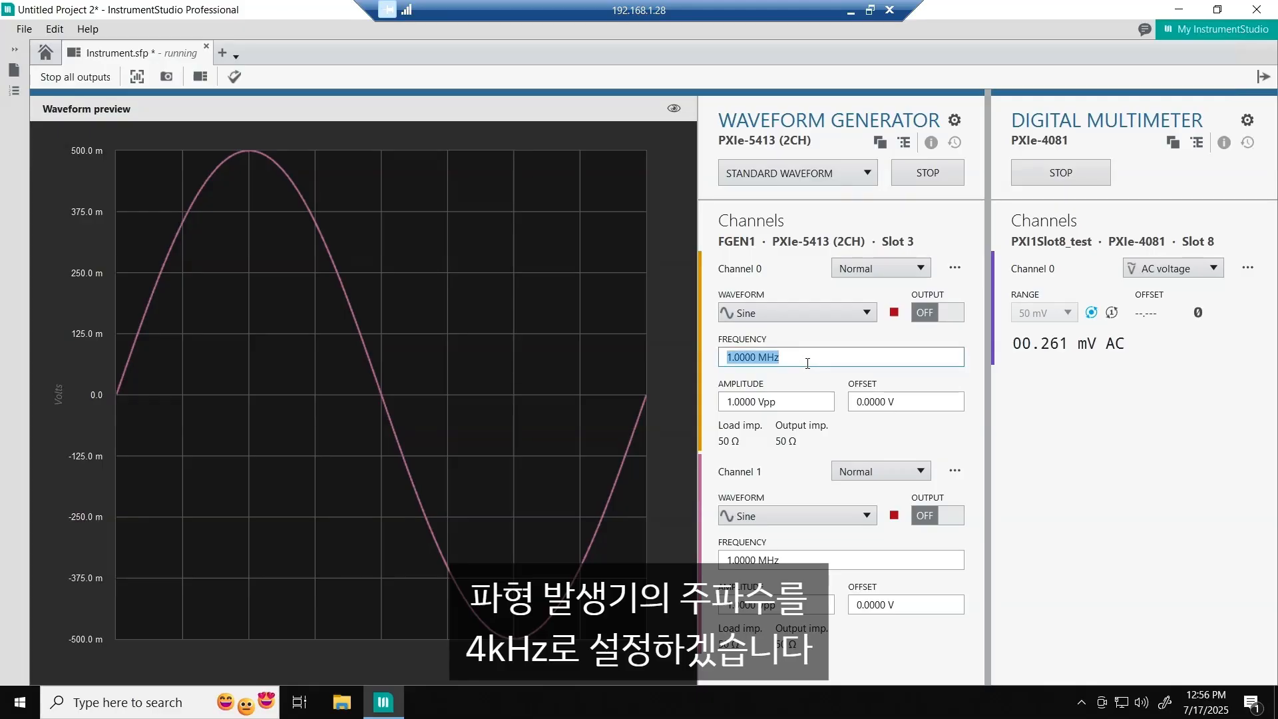
type("4")
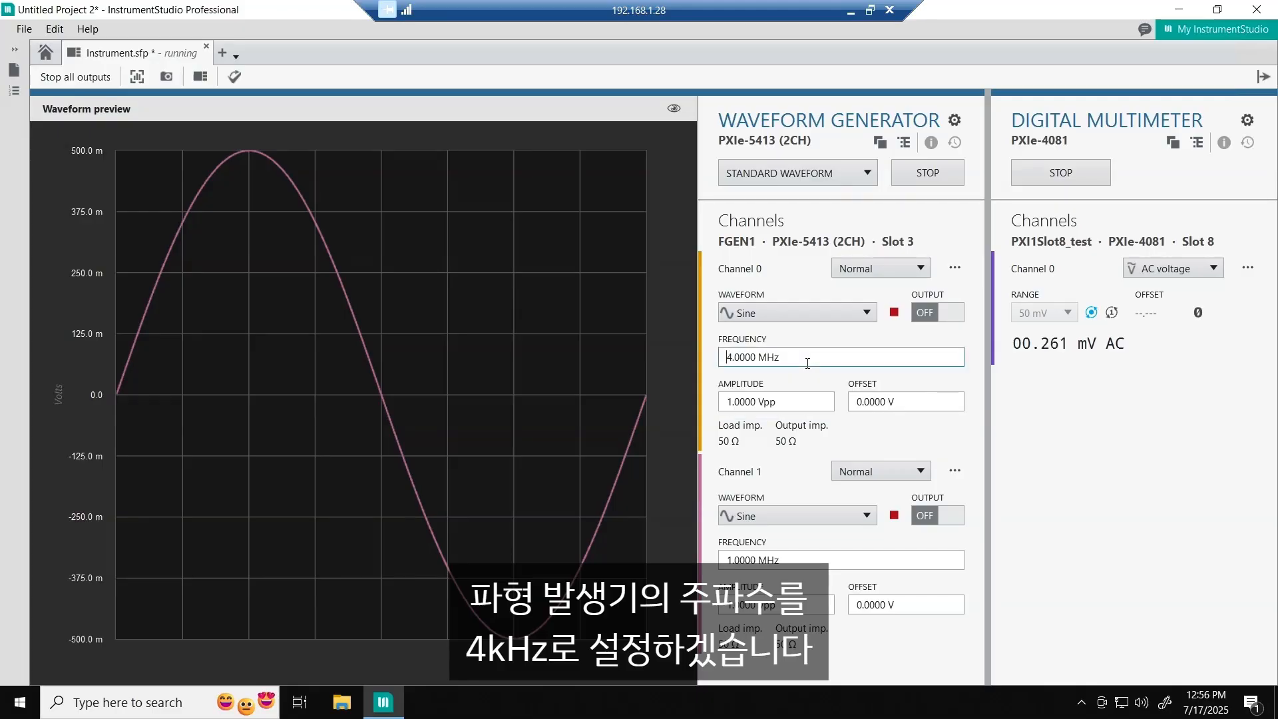
triple_click(807, 363)
type("4k")
key("Return")
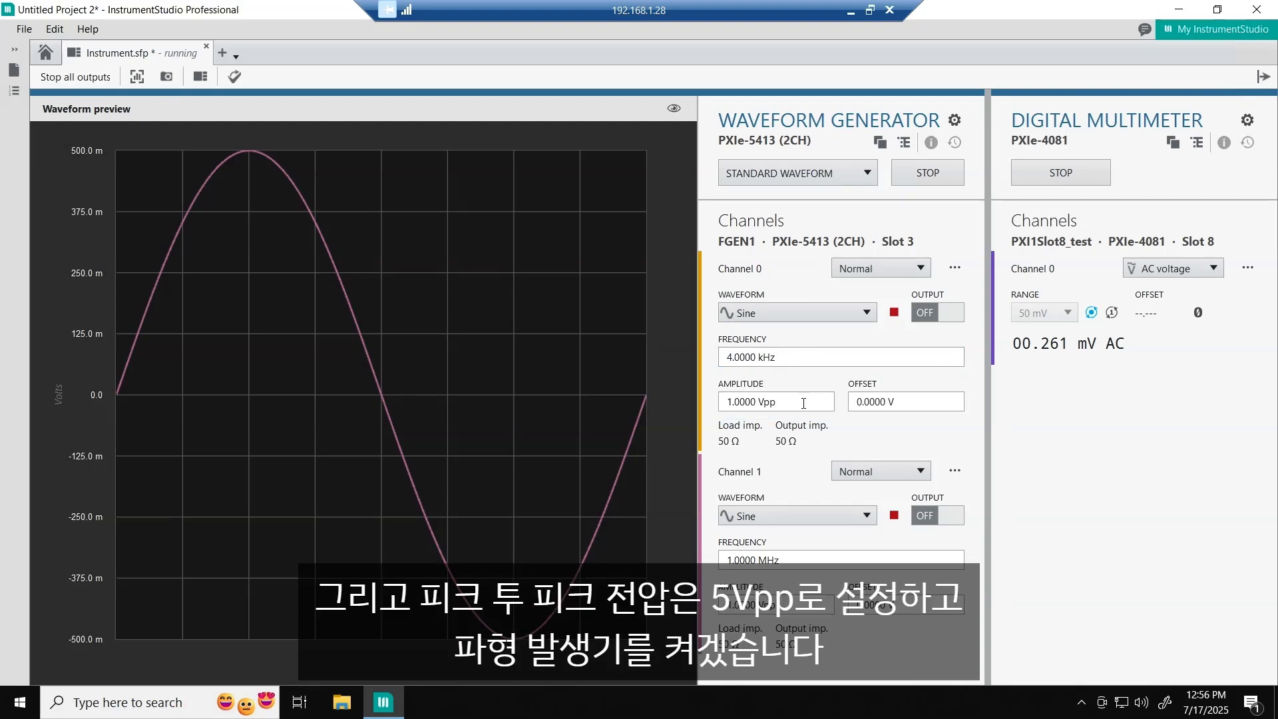
- Set the waveform generator's Channel 0 amplitude to 5 Vpp
triple_click(801, 404)
type("5")
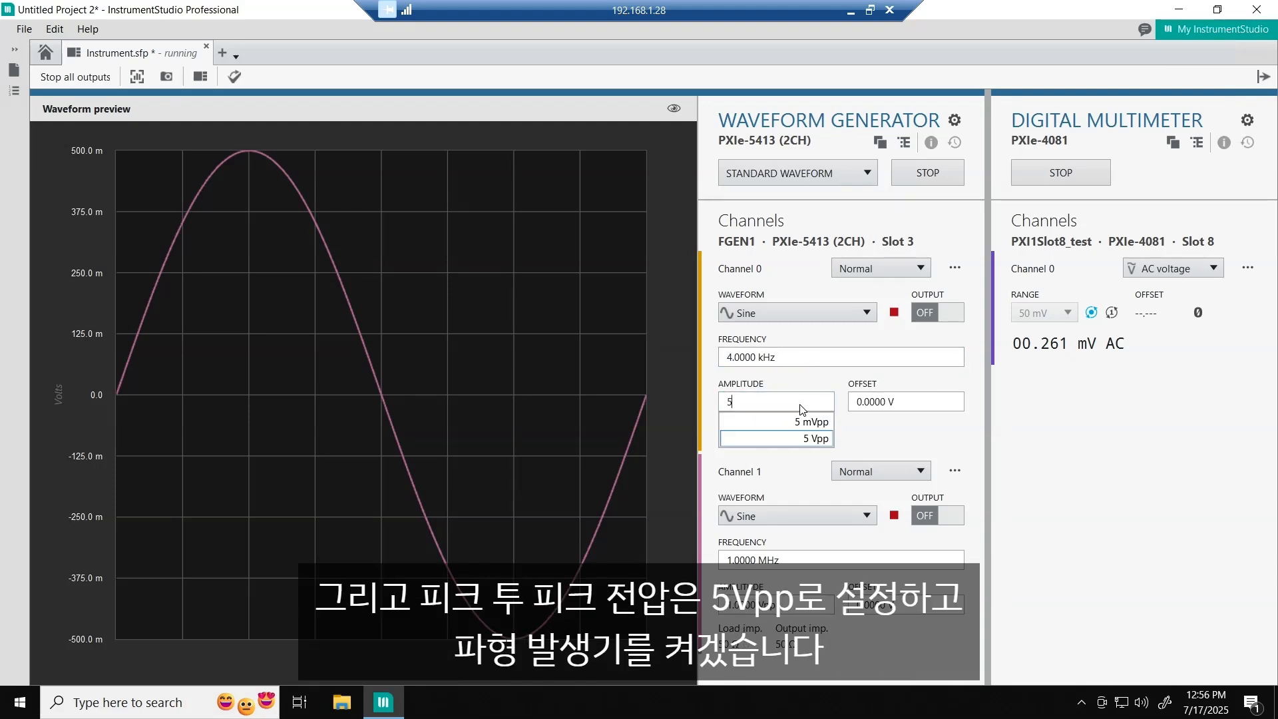
left_click(816, 440)
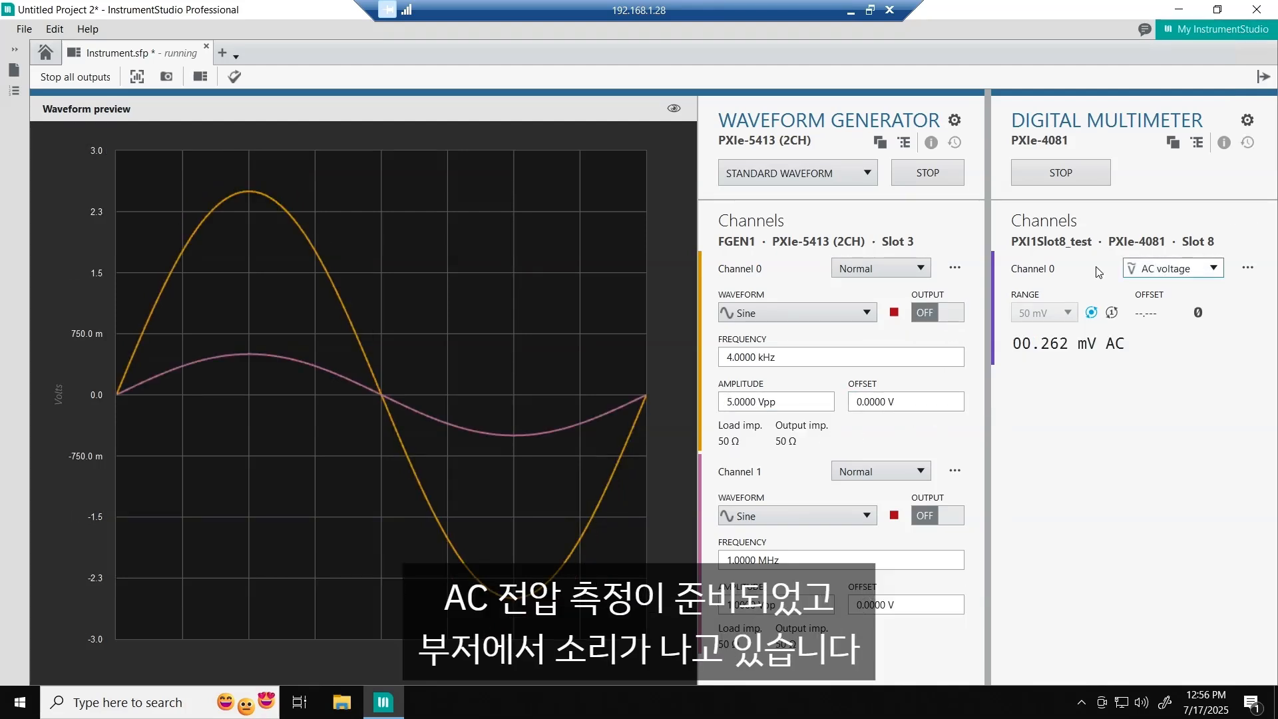
- Turn the waveform generator's Channel 0 output on, switch it off and turn it on again to test the buzzer
left_click(945, 313)
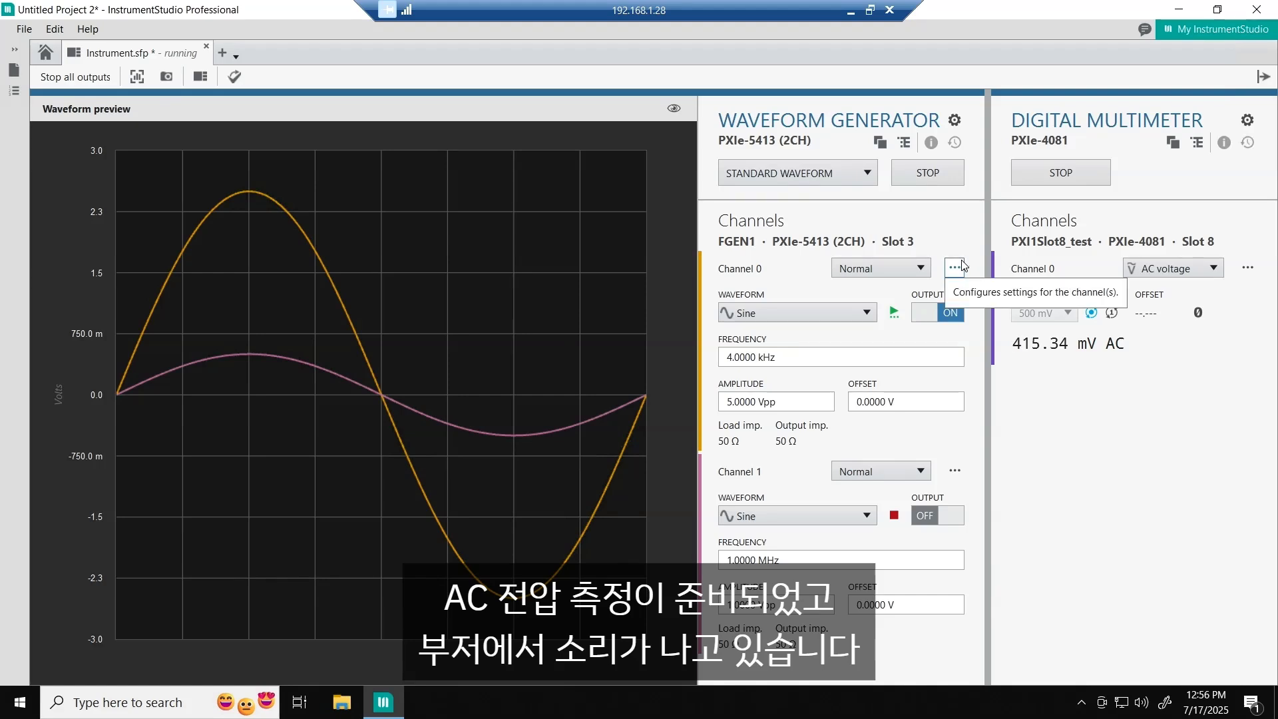
left_click(940, 314)
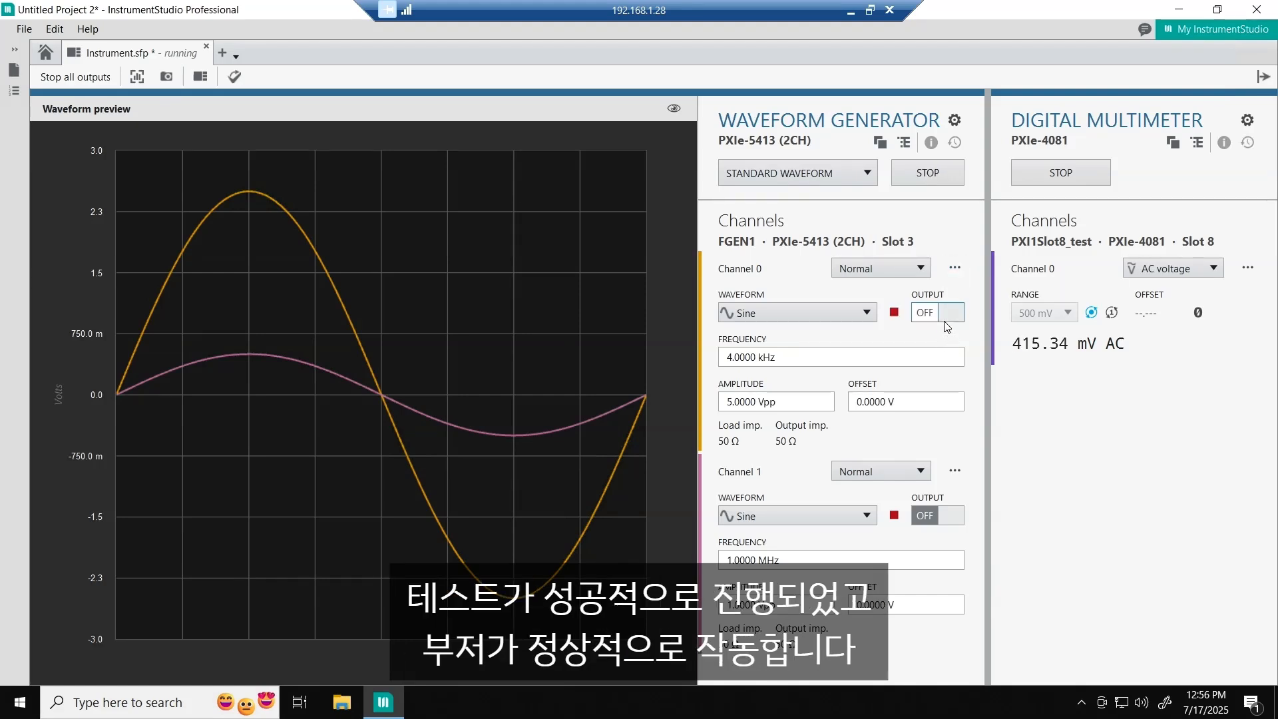
left_click(945, 321)
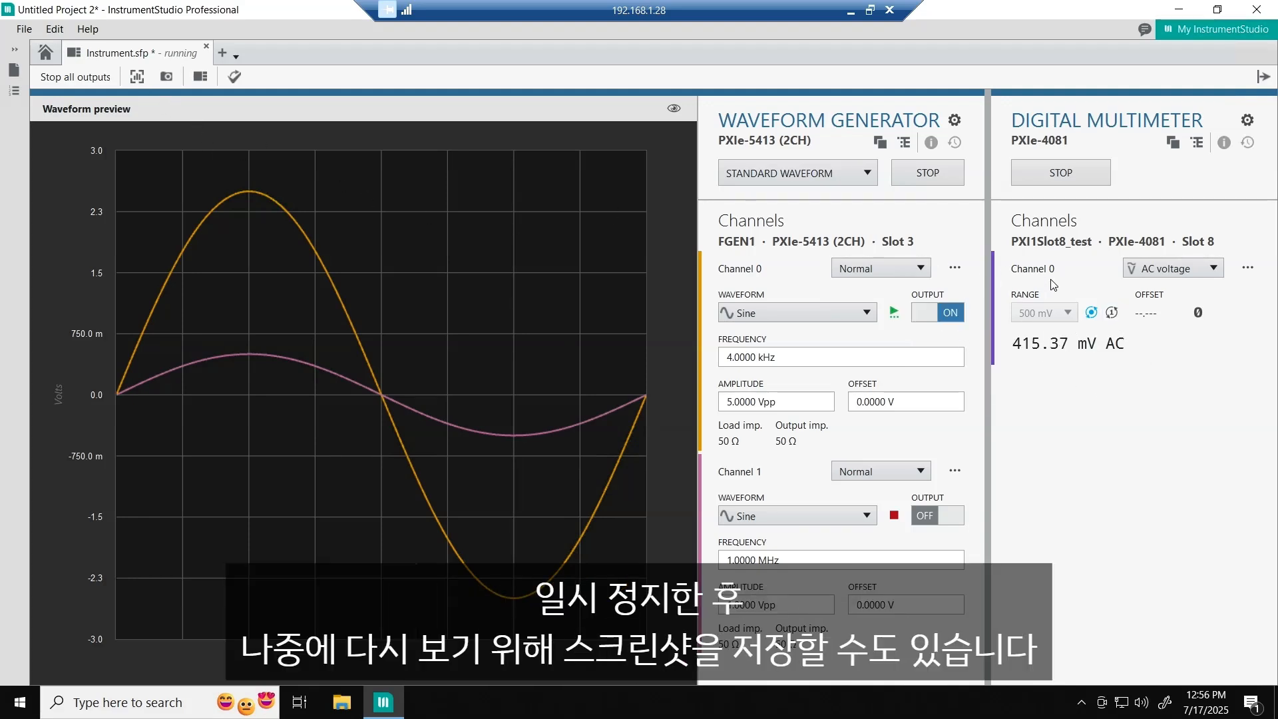
- Stop the digital multimeter, then turn off the Channel 0 output and stop the waveform generator
left_click(1056, 177)
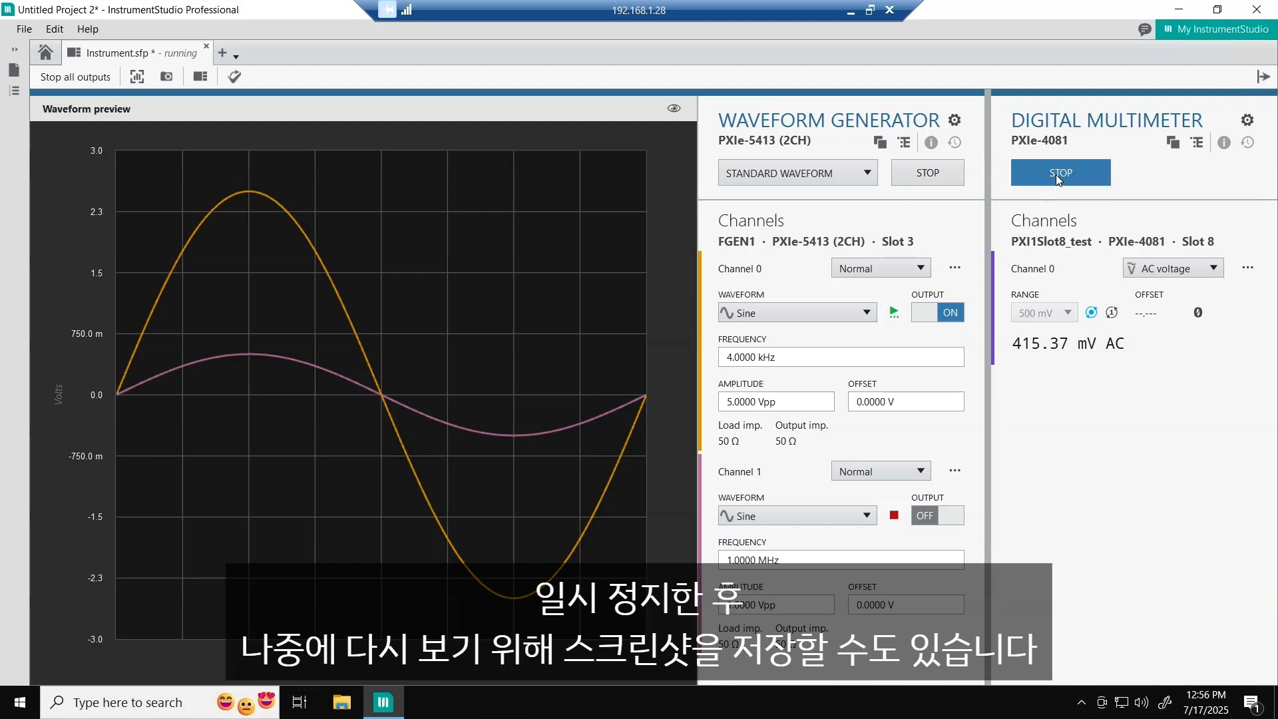
left_click(951, 315)
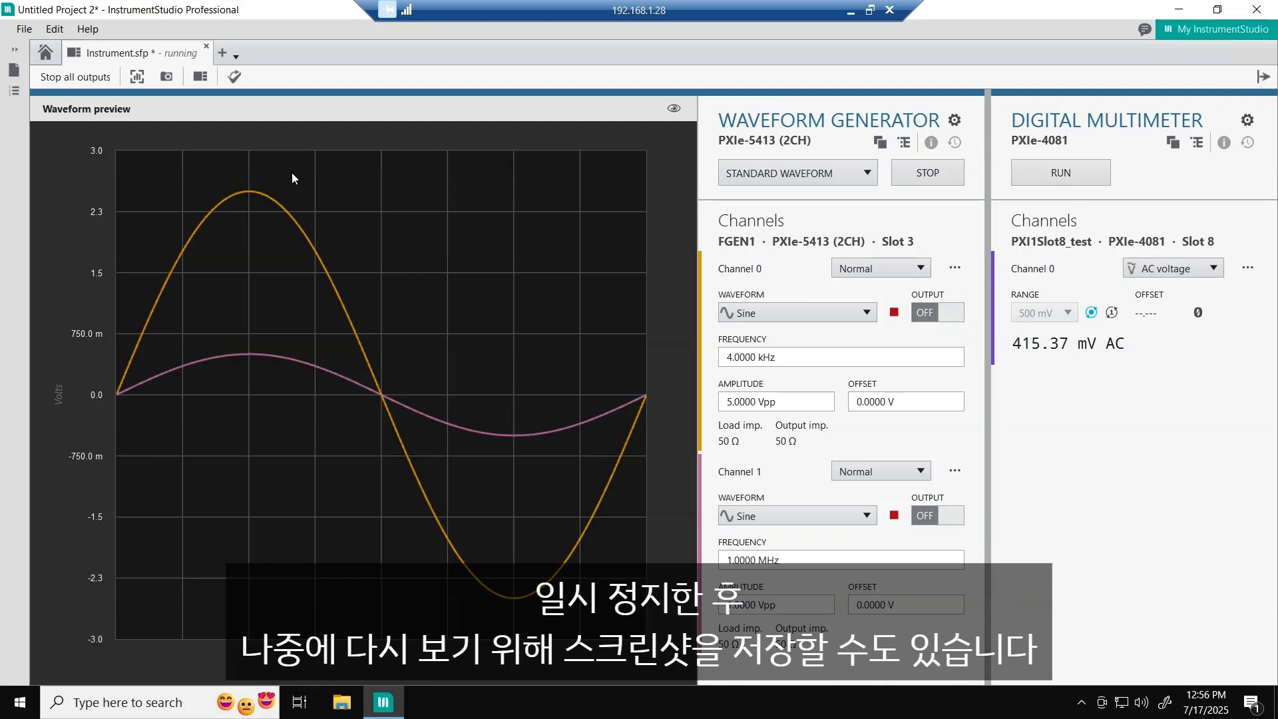
left_click(137, 77)
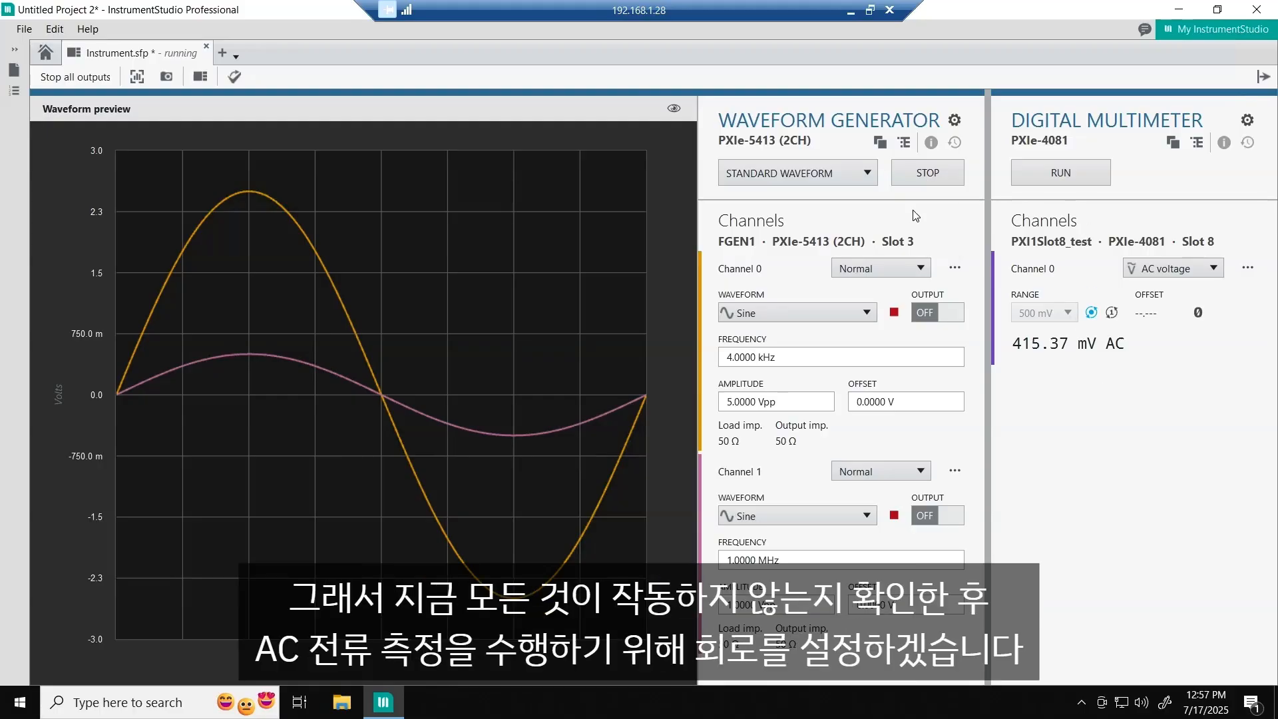
left_click(927, 172)
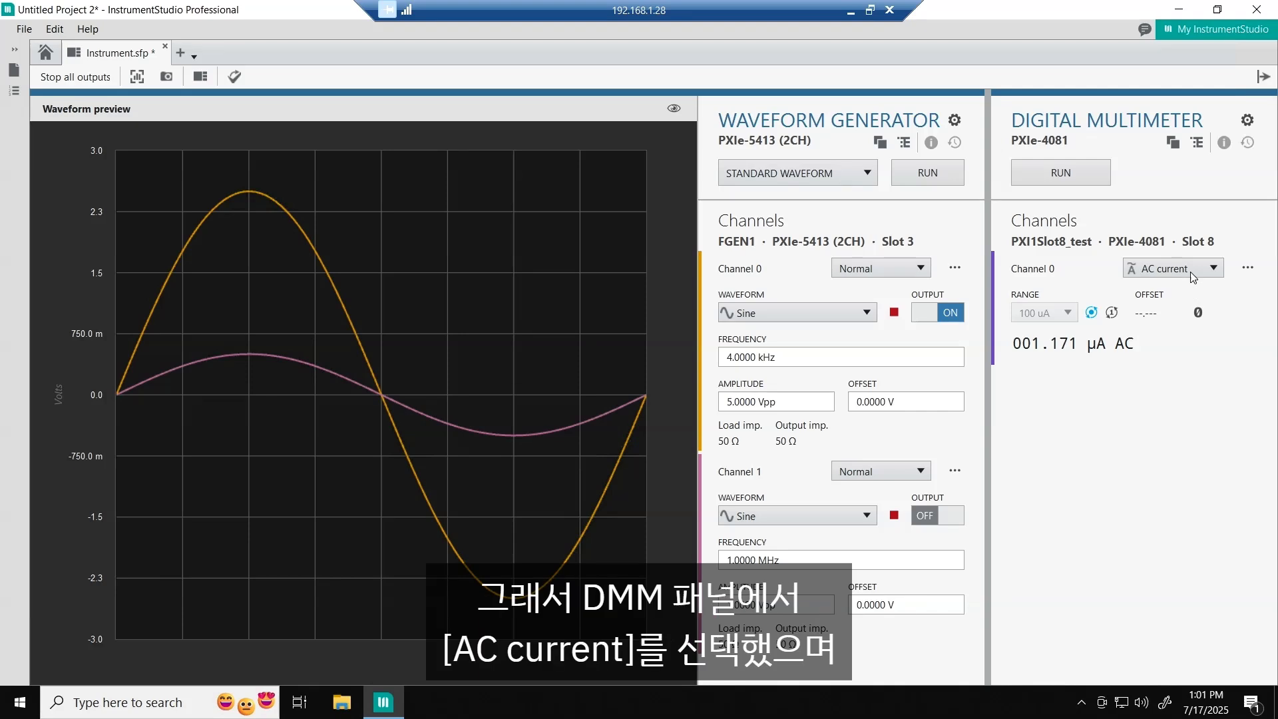
- Run the digital multimeter in AC current mode together with the waveform generator
left_click(1191, 269)
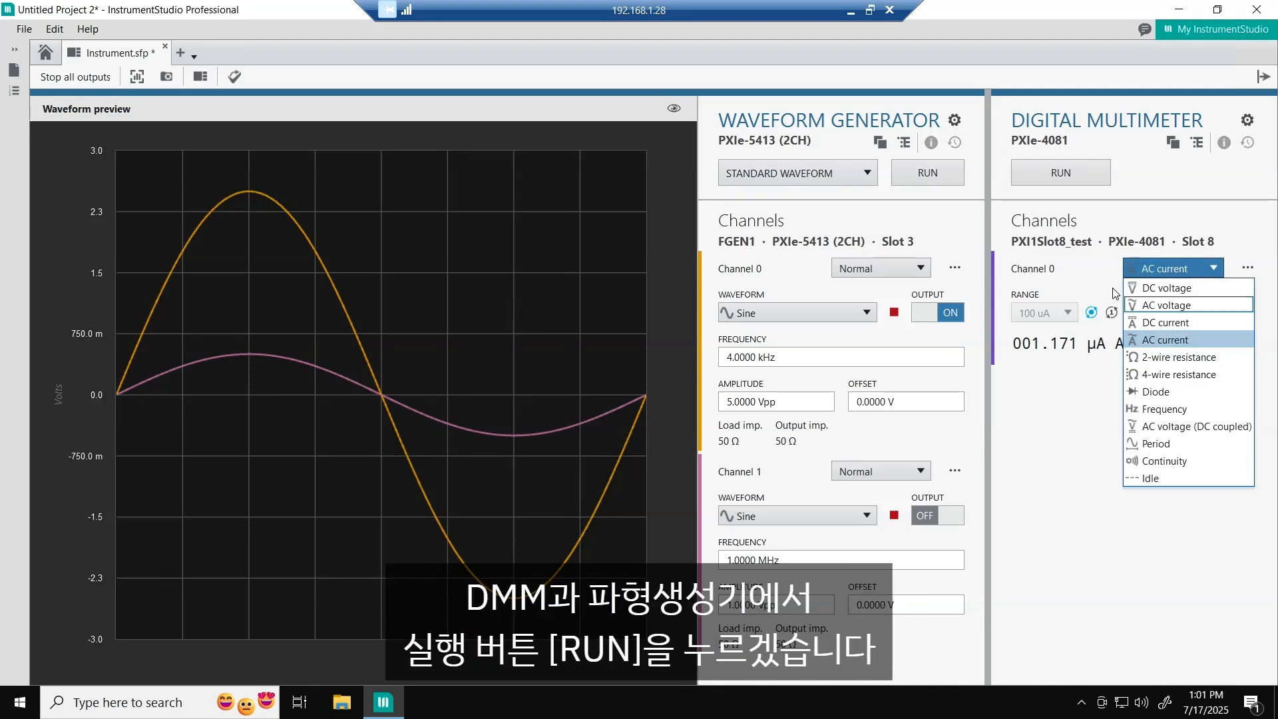
left_click(1102, 266)
left_click(1076, 171)
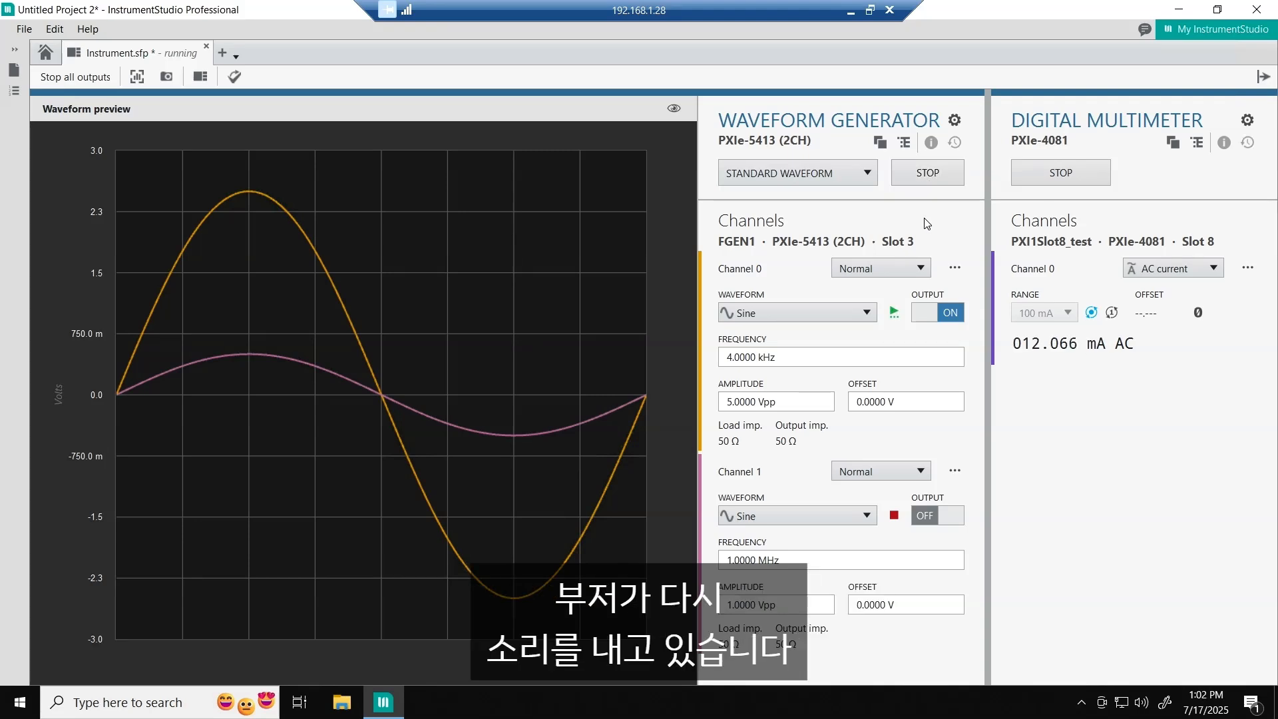
- Set the waveform generator's Channel 0 amplitude to 3 Vpp and its frequency to 6 kHz
triple_click(784, 411)
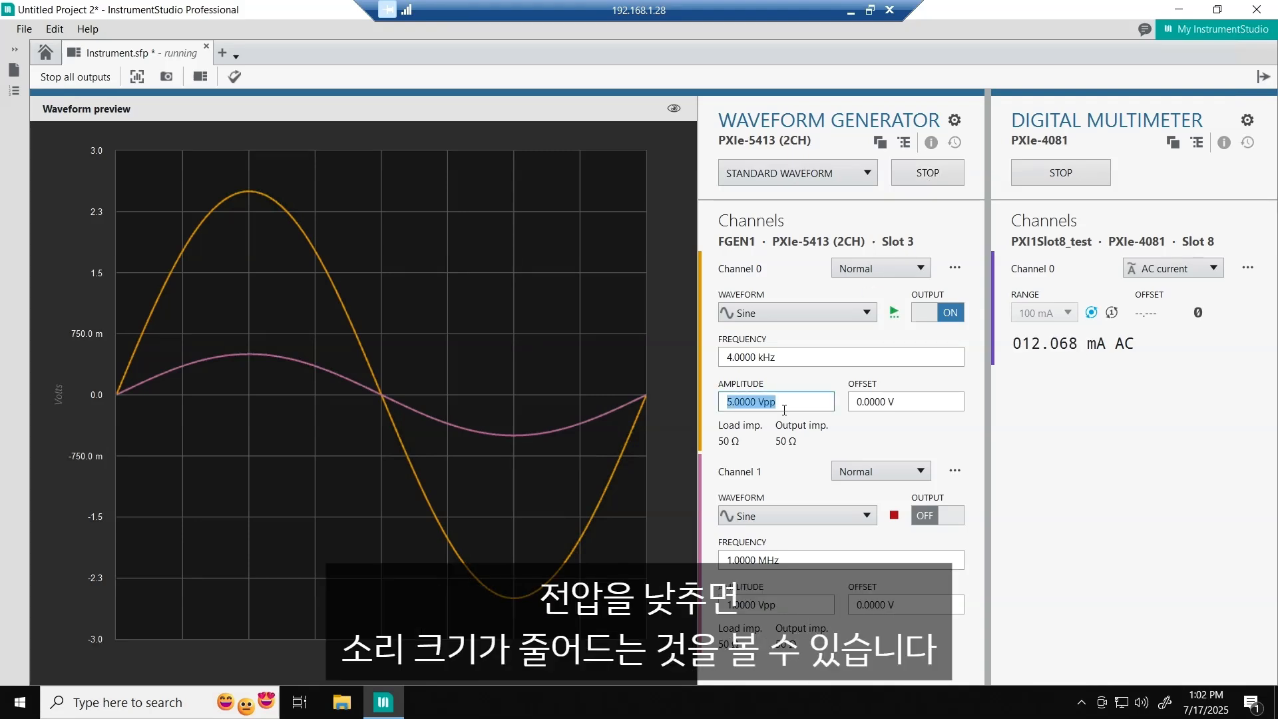
type("3")
key("Return")
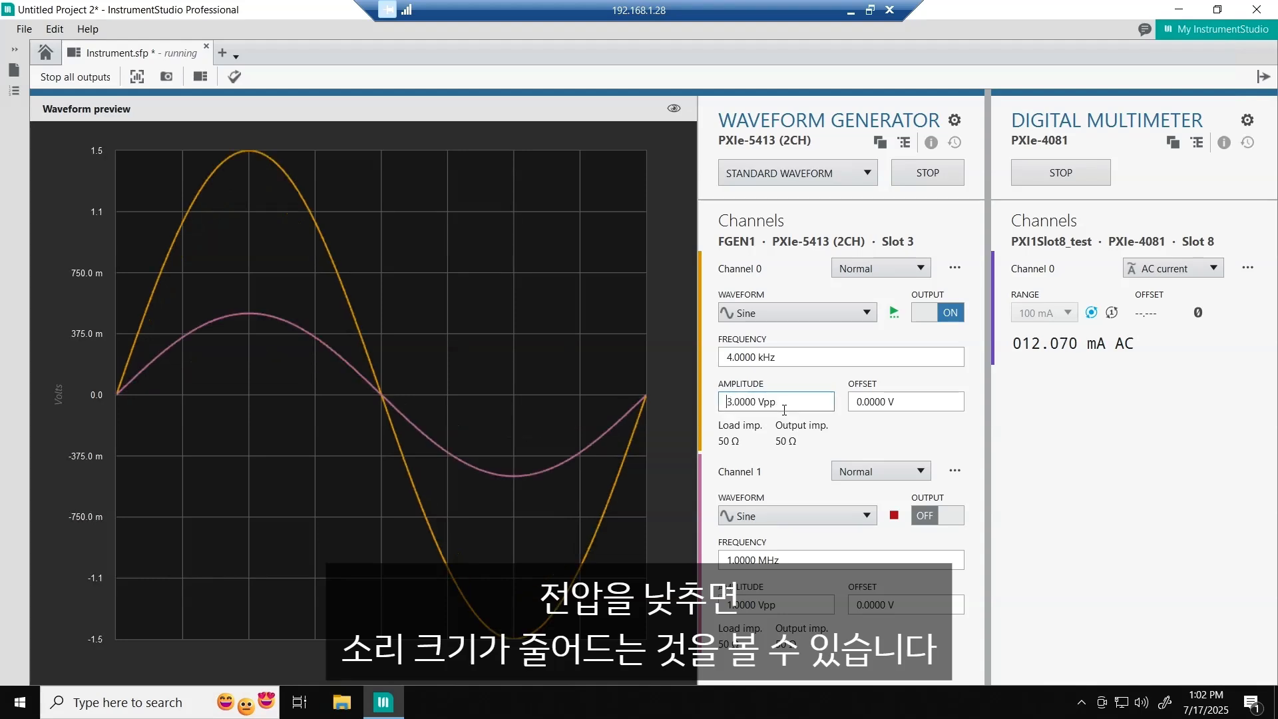
triple_click(778, 356)
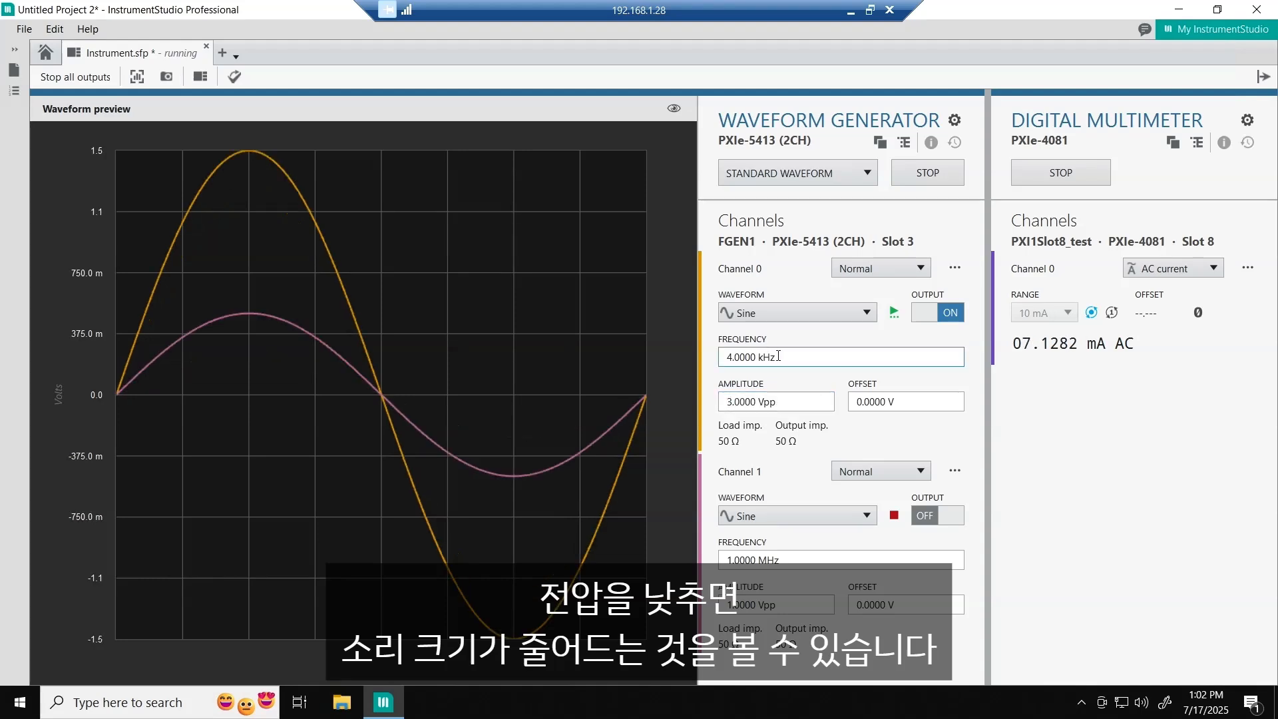
type("6")
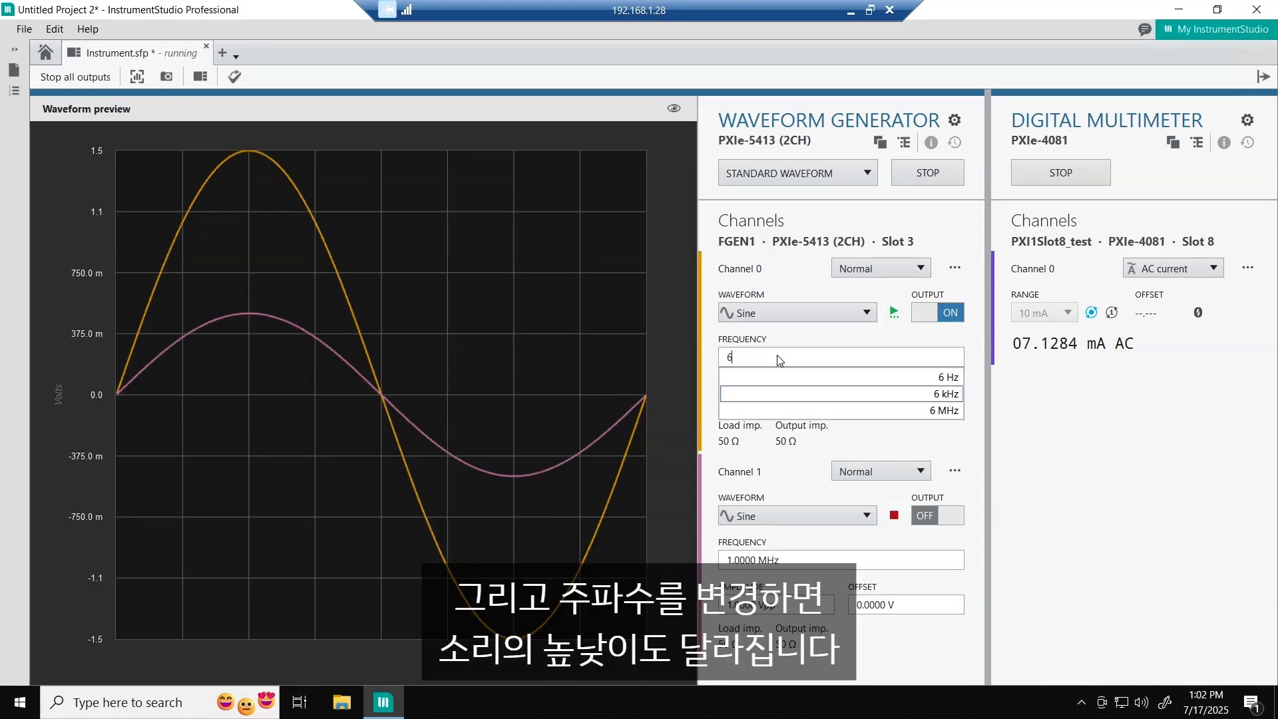
key("Return")
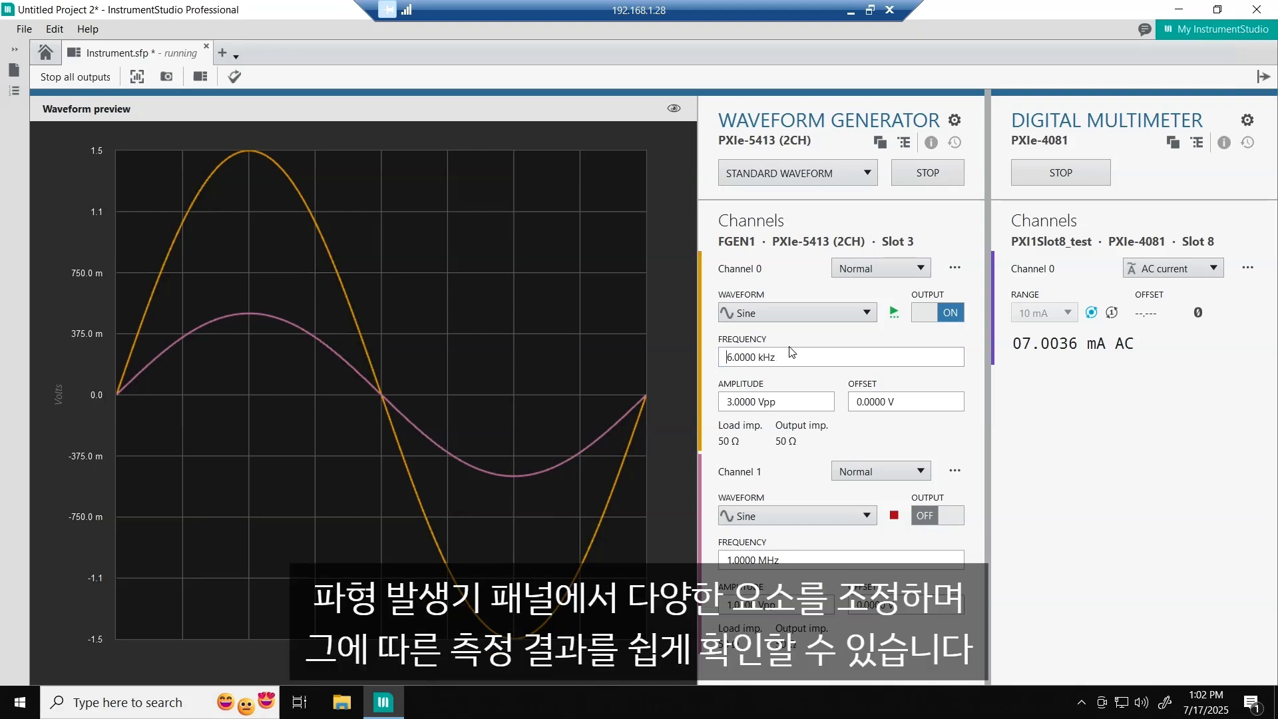
- Stop the waveform generator and set the digital multimeter's Channel 0 measurement type to 2-wire resistance
left_click(921, 175)
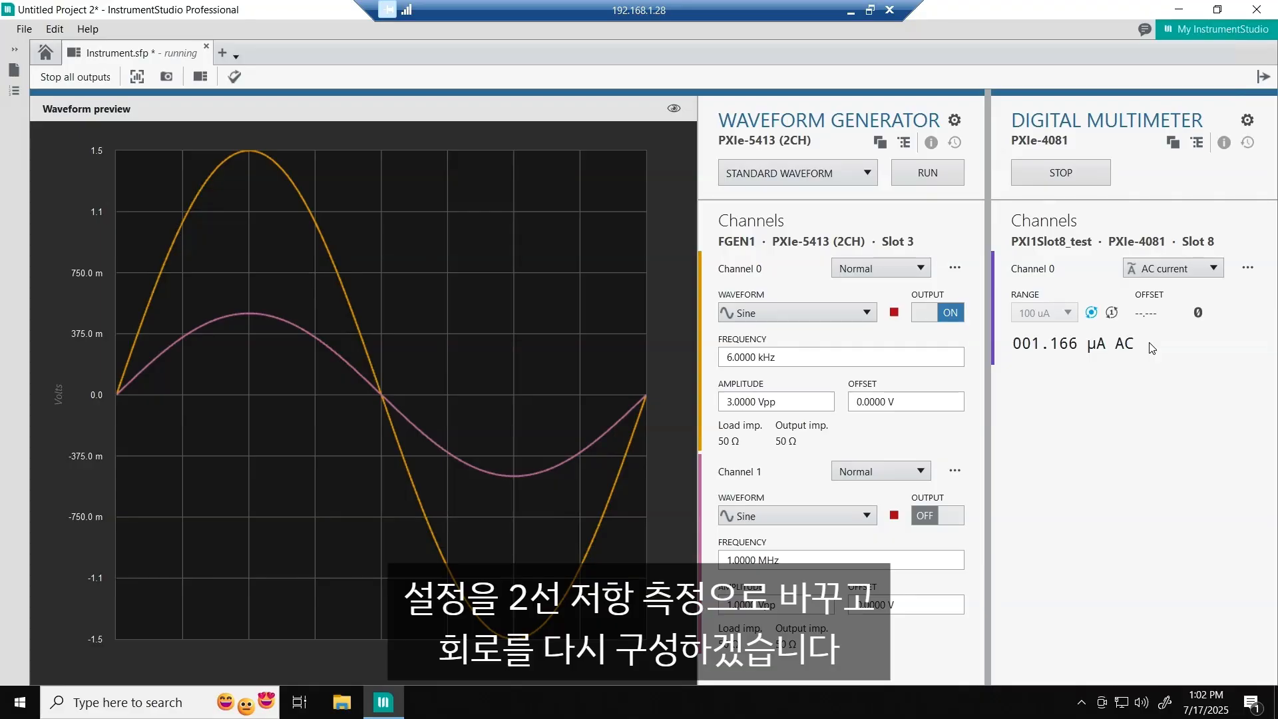
left_click(1195, 268)
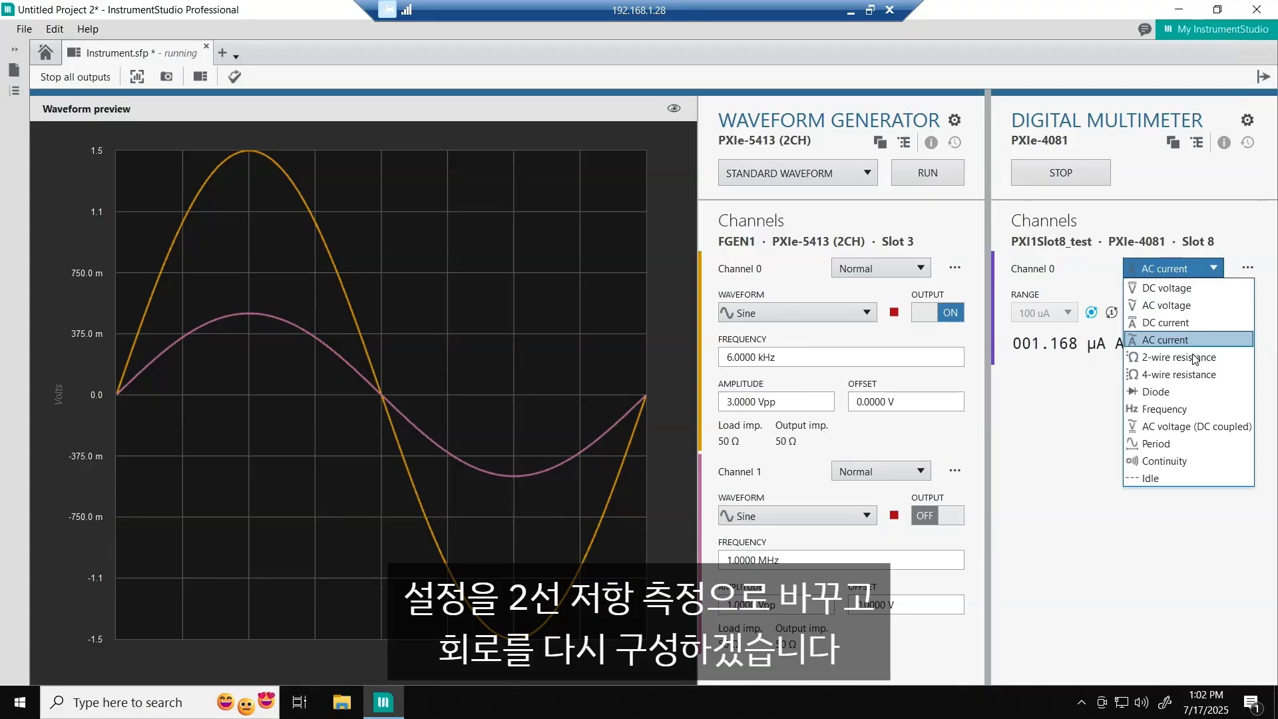
left_click(1158, 359)
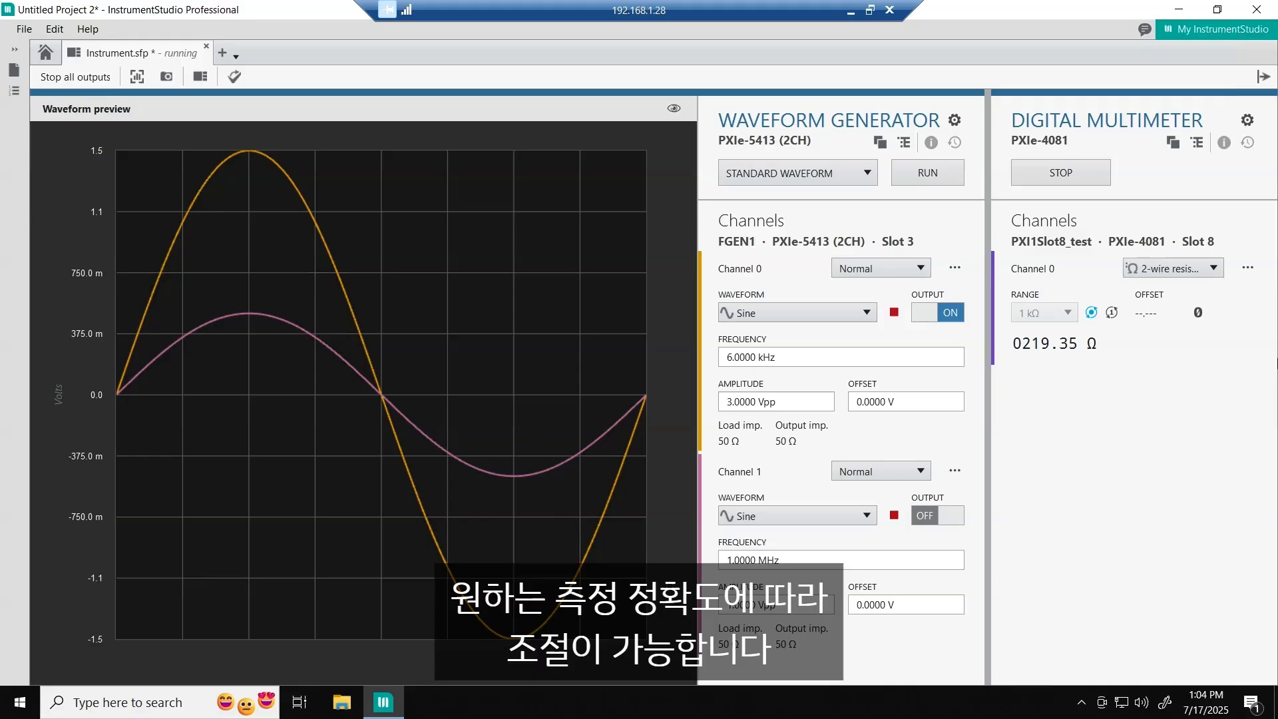
- Set the digits of resolution for the digital multimeter's Channel 0 to 7½ Digits in its channel settings
left_click(1248, 268)
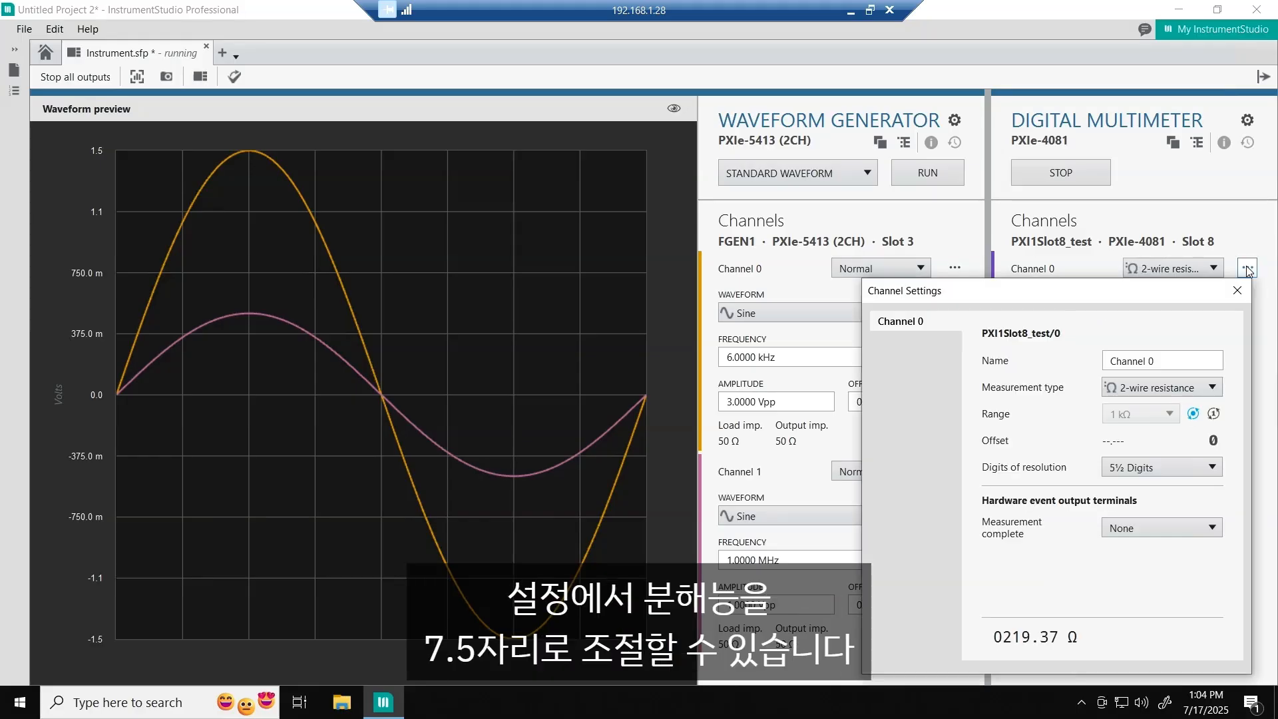
left_click(1138, 473)
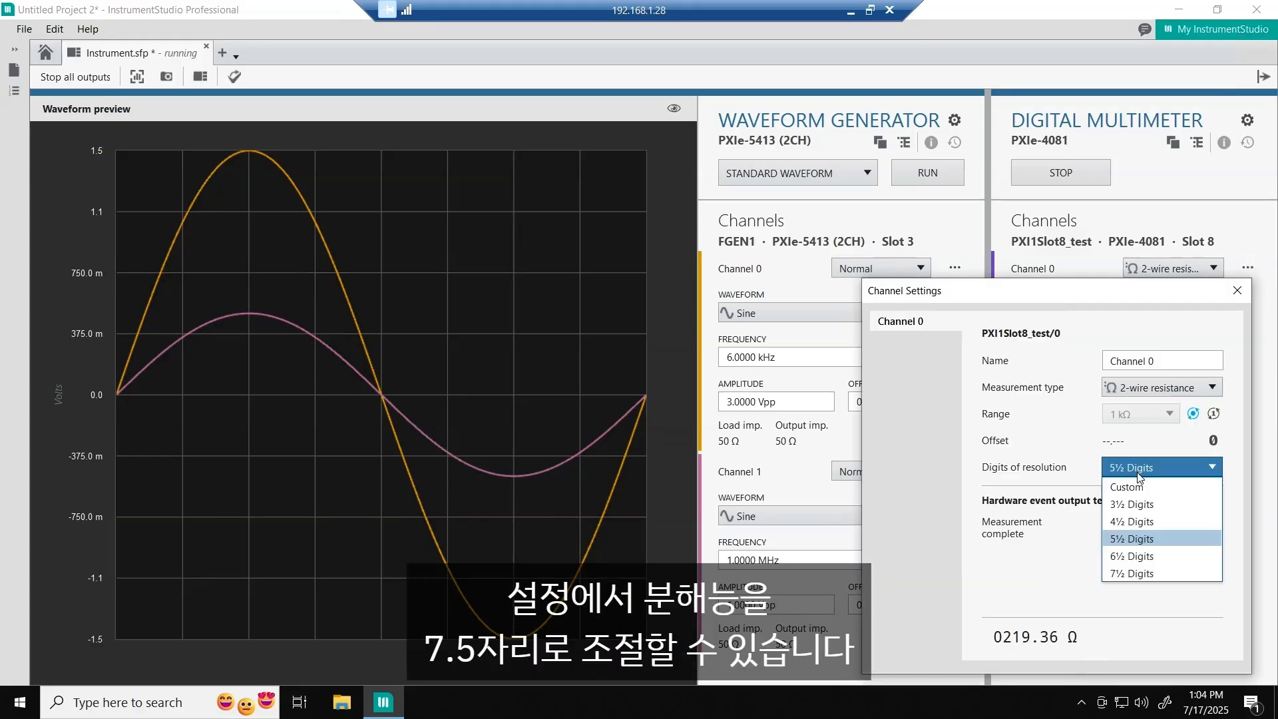
left_click(1141, 573)
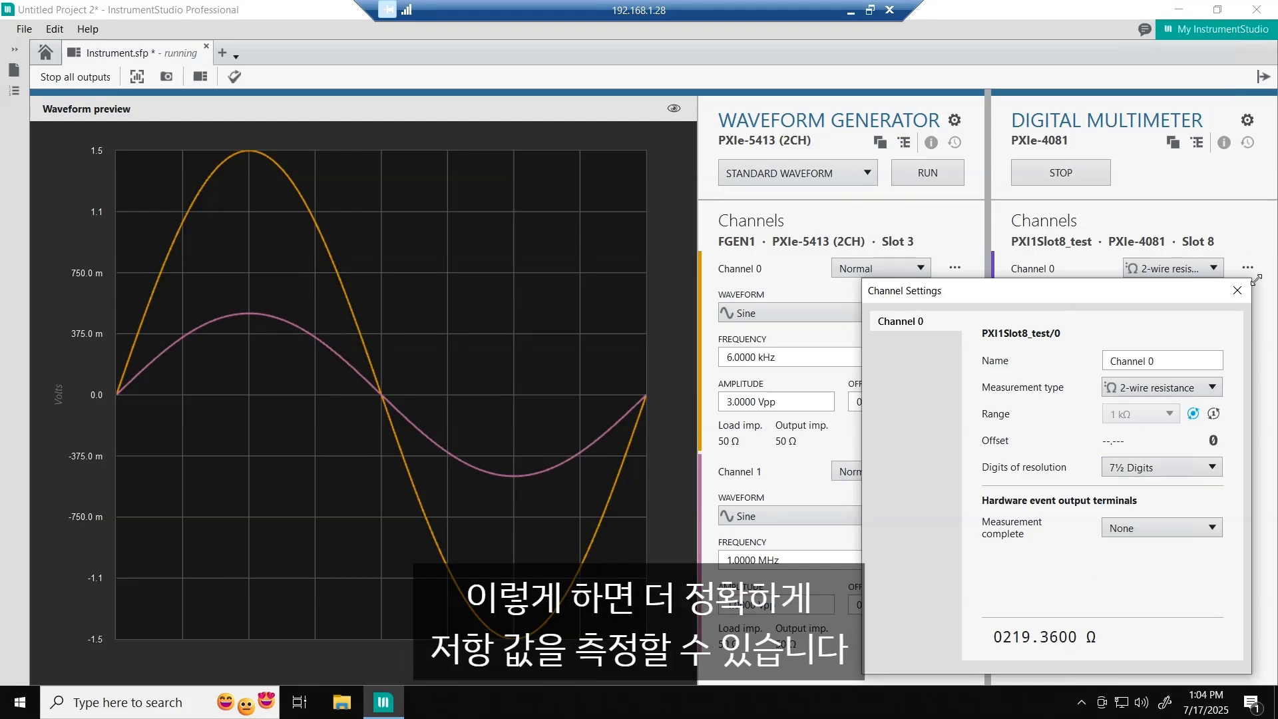
left_click(1238, 293)
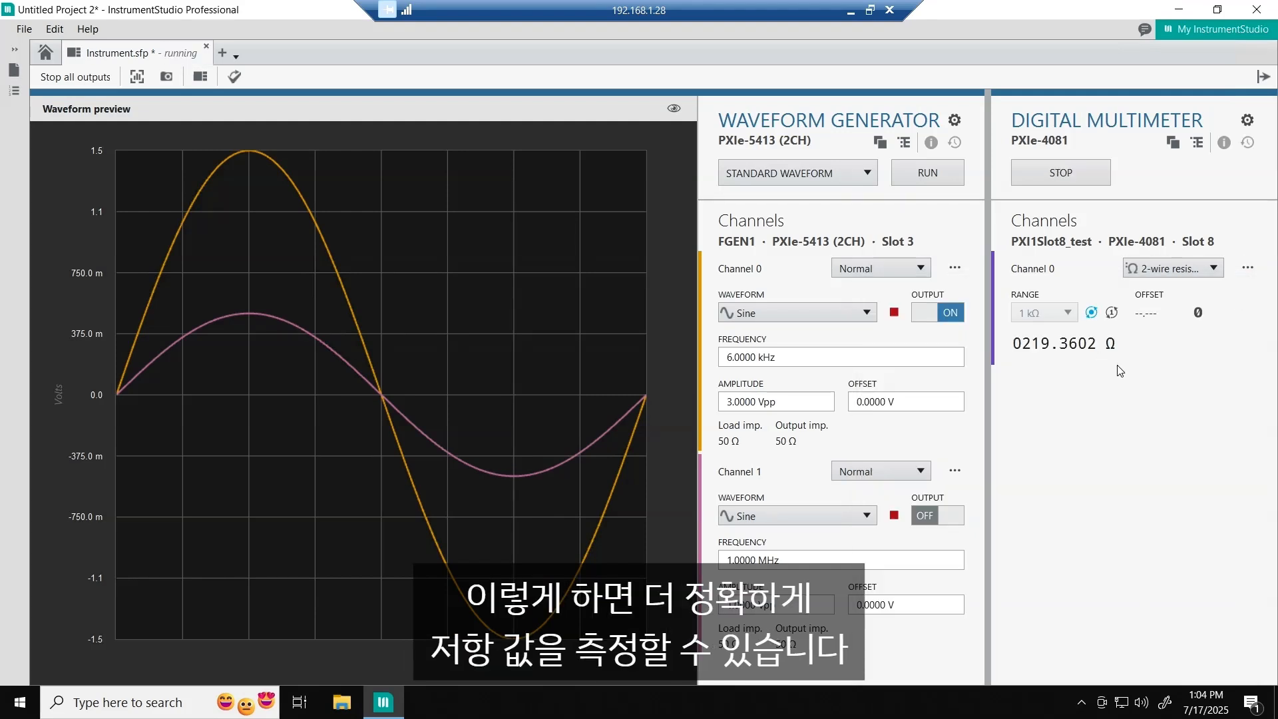